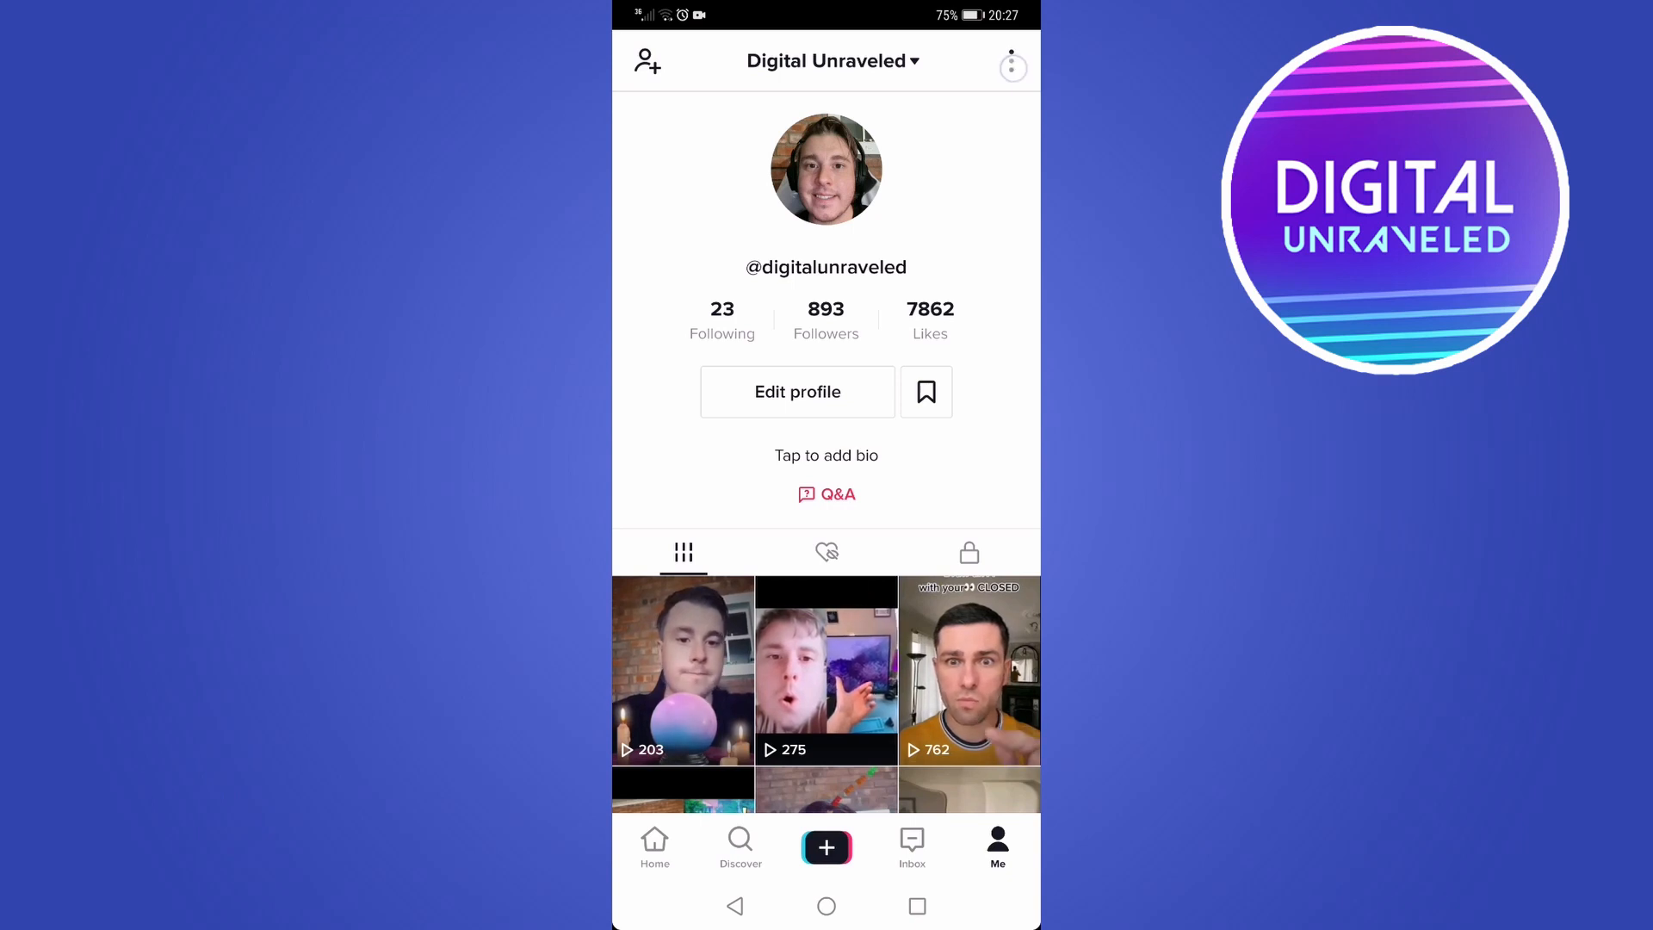
- Reach the Analytics overview via Settings and privacy > Creator tools
{"action": "left_click", "coordinate": [1011, 61]}
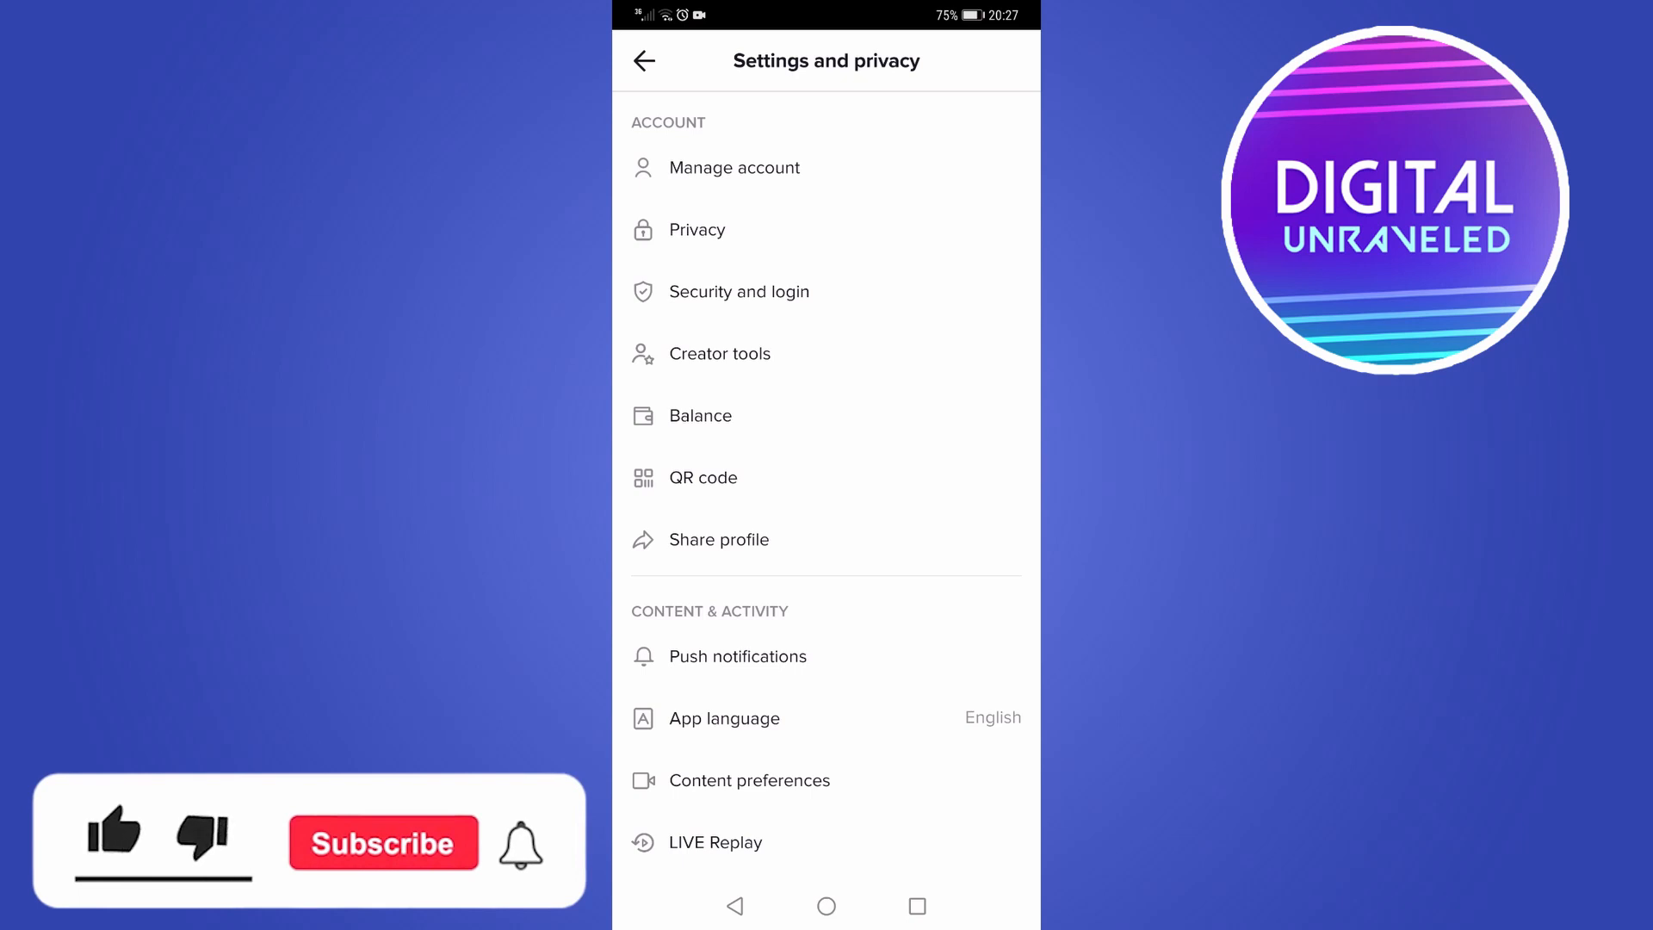
{"action": "left_click", "coordinate": [764, 354]}
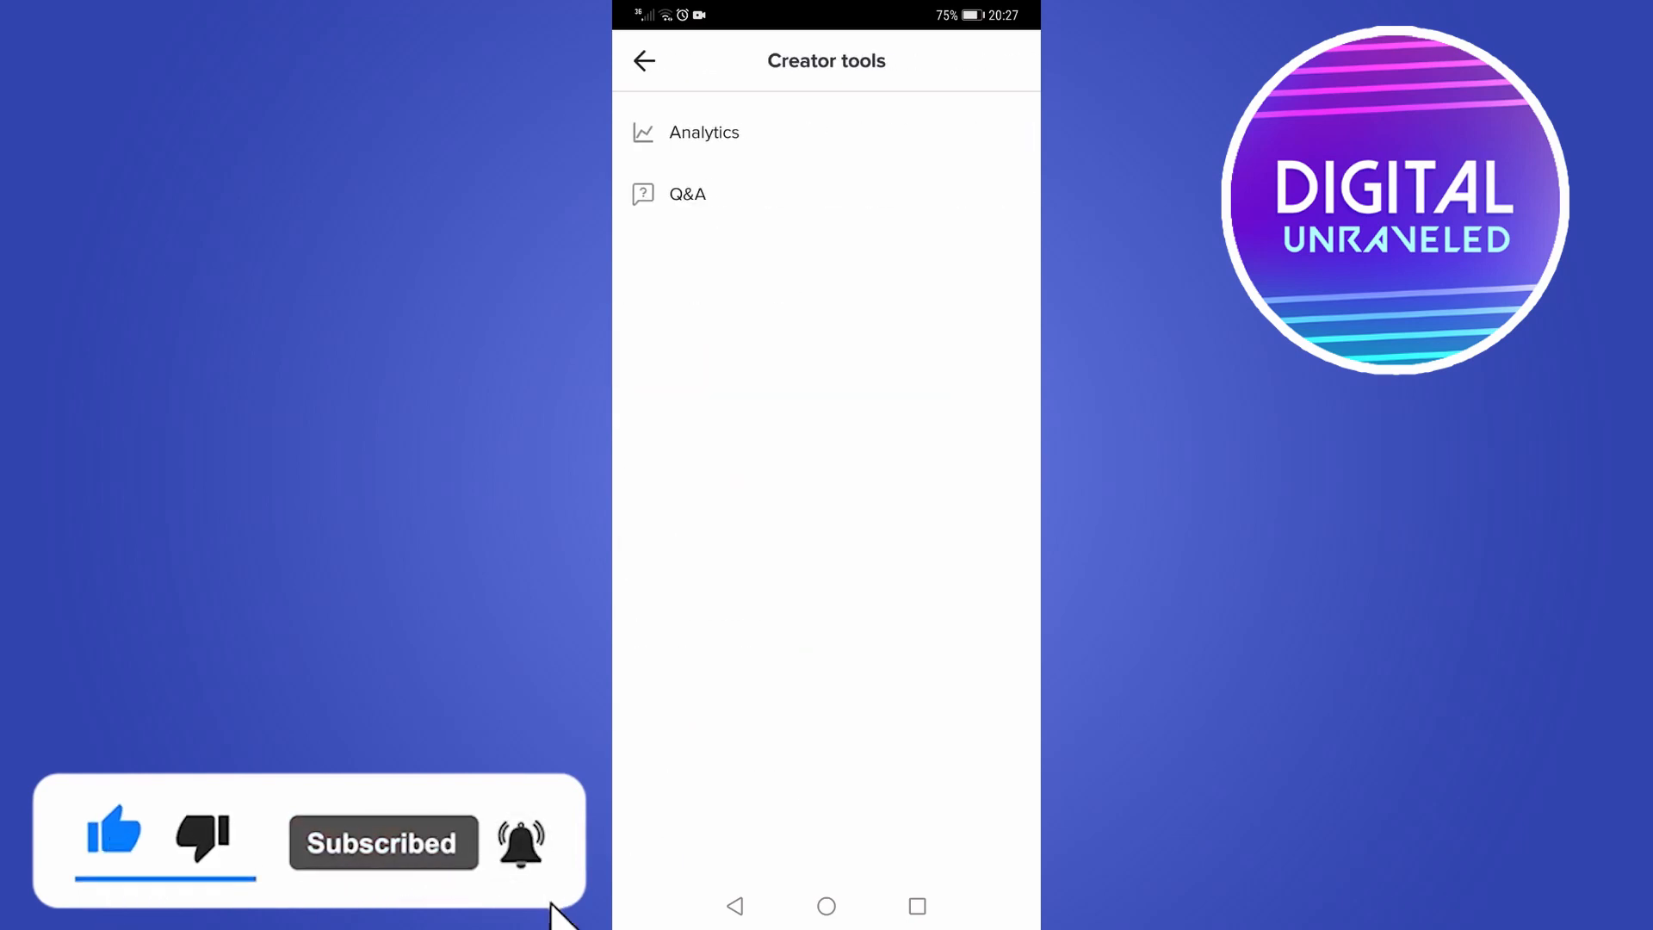
{"action": "left_click", "coordinate": [703, 132]}
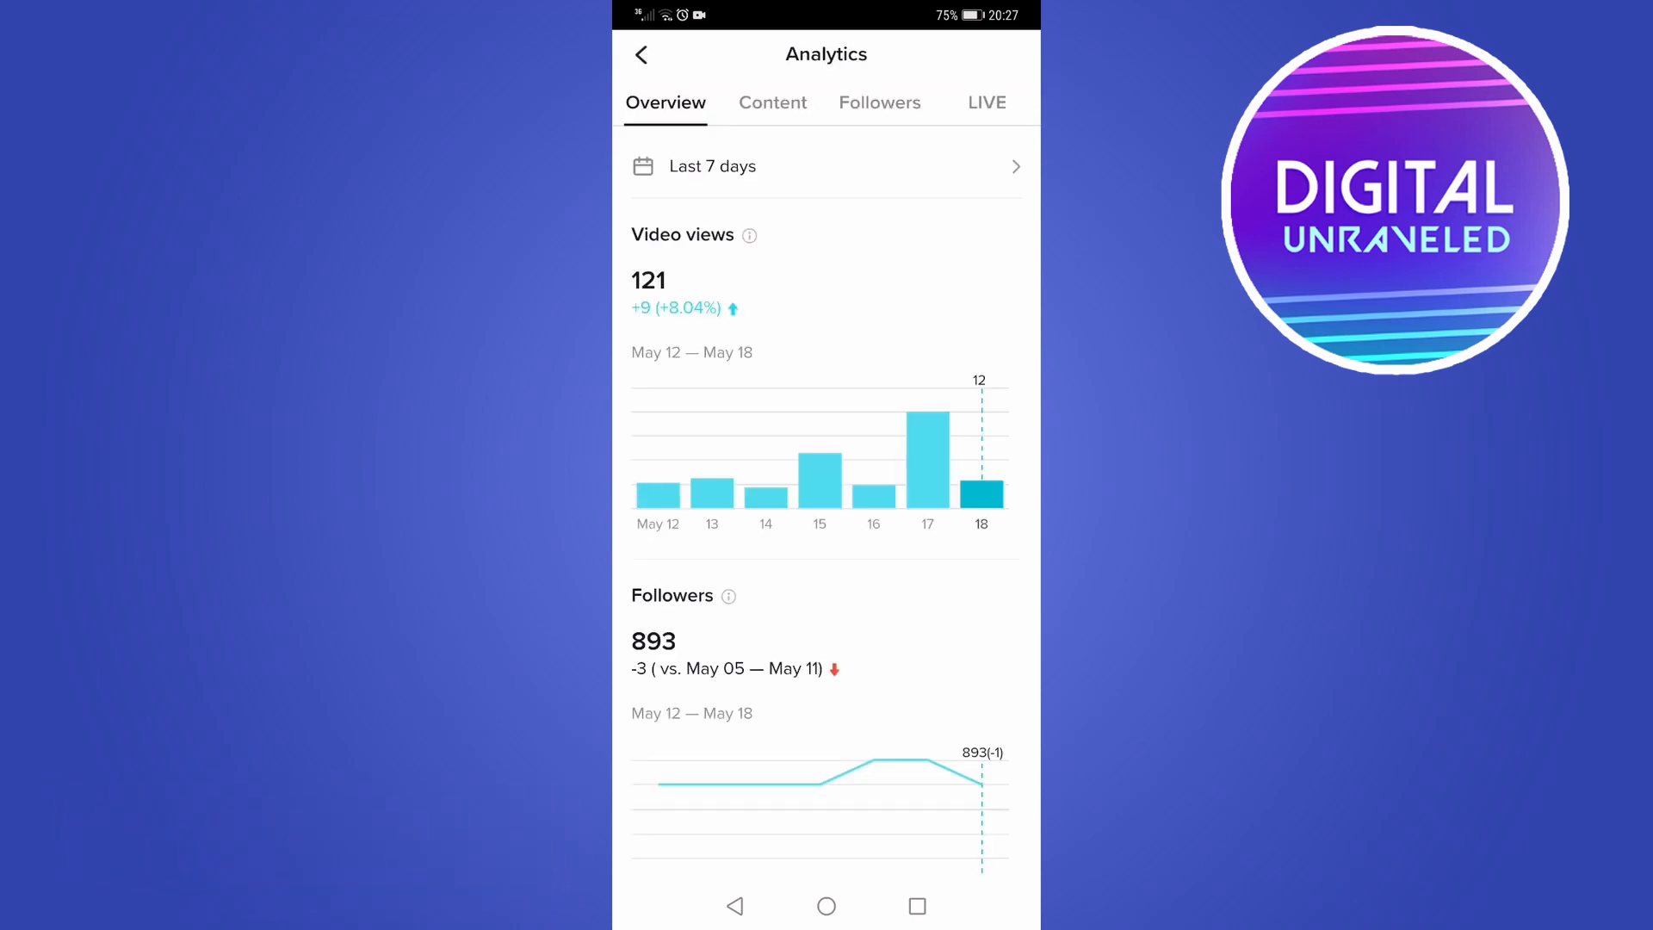
- Back out of Analytics through Creator tools to Settings and privacy
{"action": "left_click", "coordinate": [735, 905]}
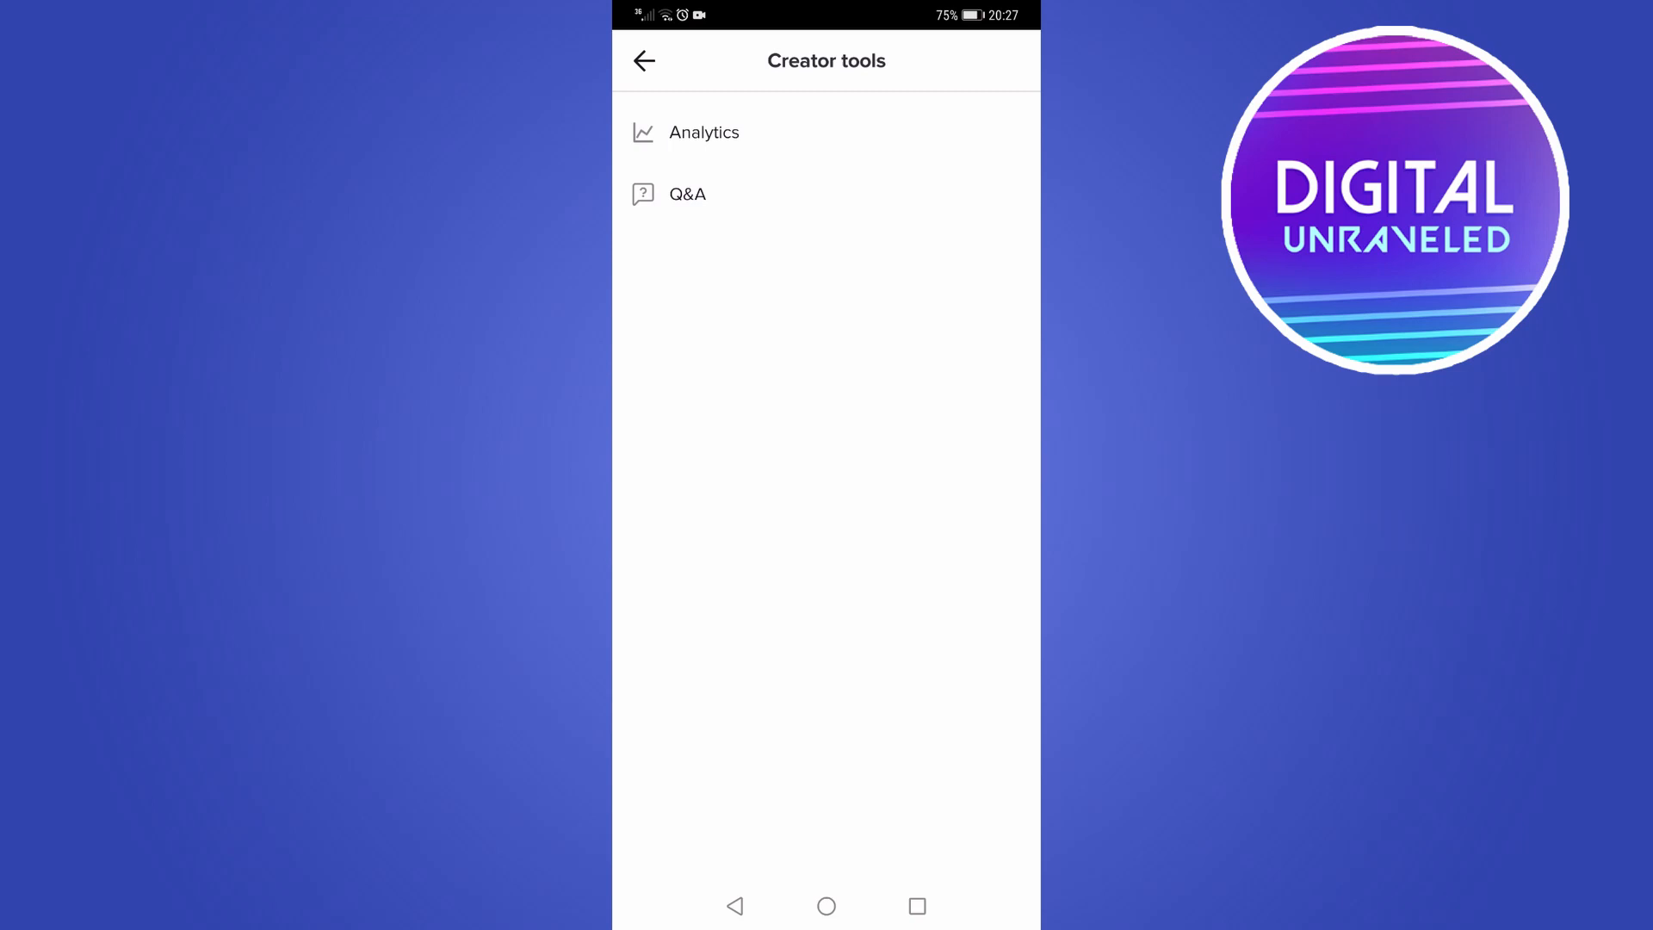
{"action": "left_click", "coordinate": [734, 905]}
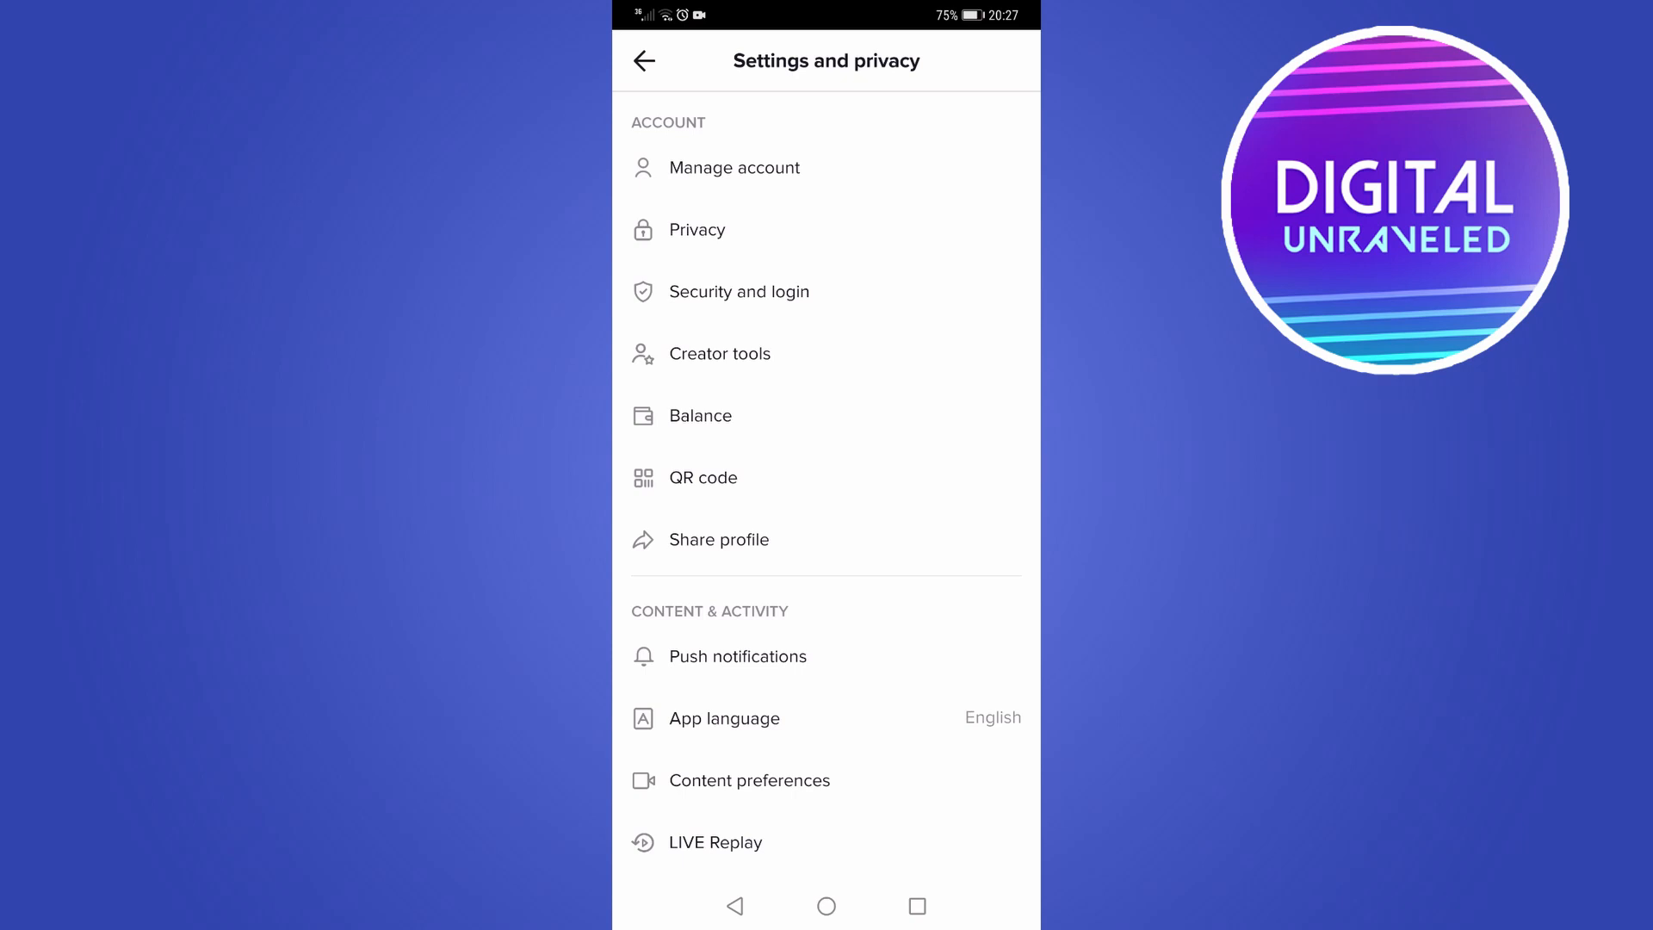
{"action": "left_click", "coordinate": [769, 171]}
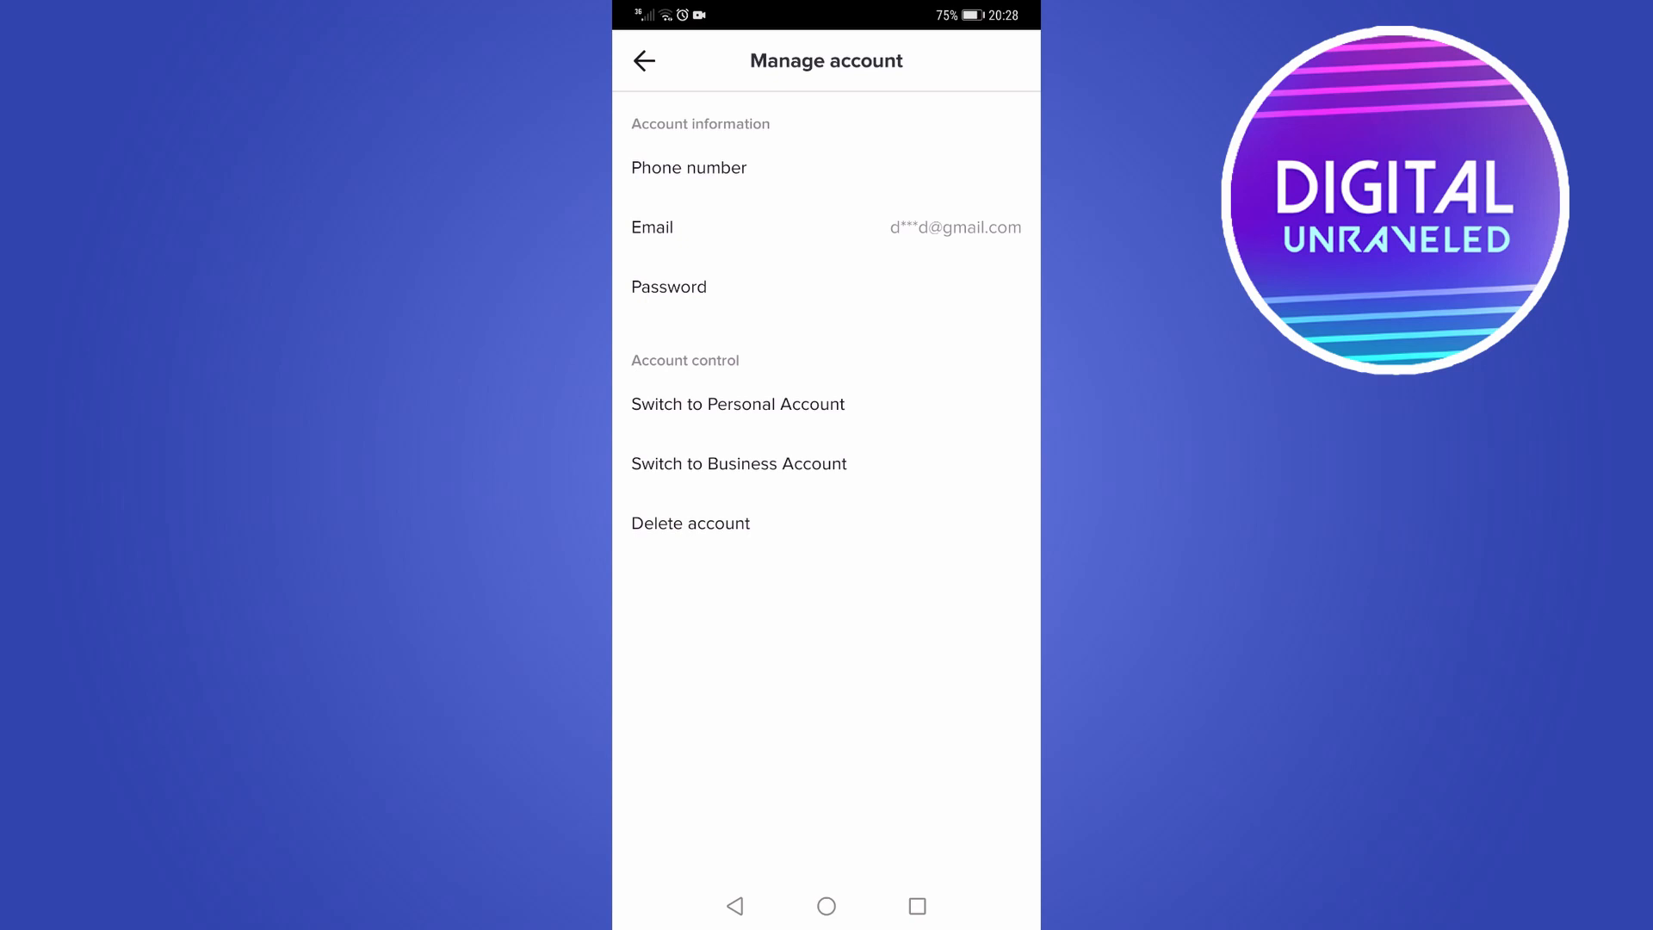
{"action": "left_click", "coordinate": [735, 905]}
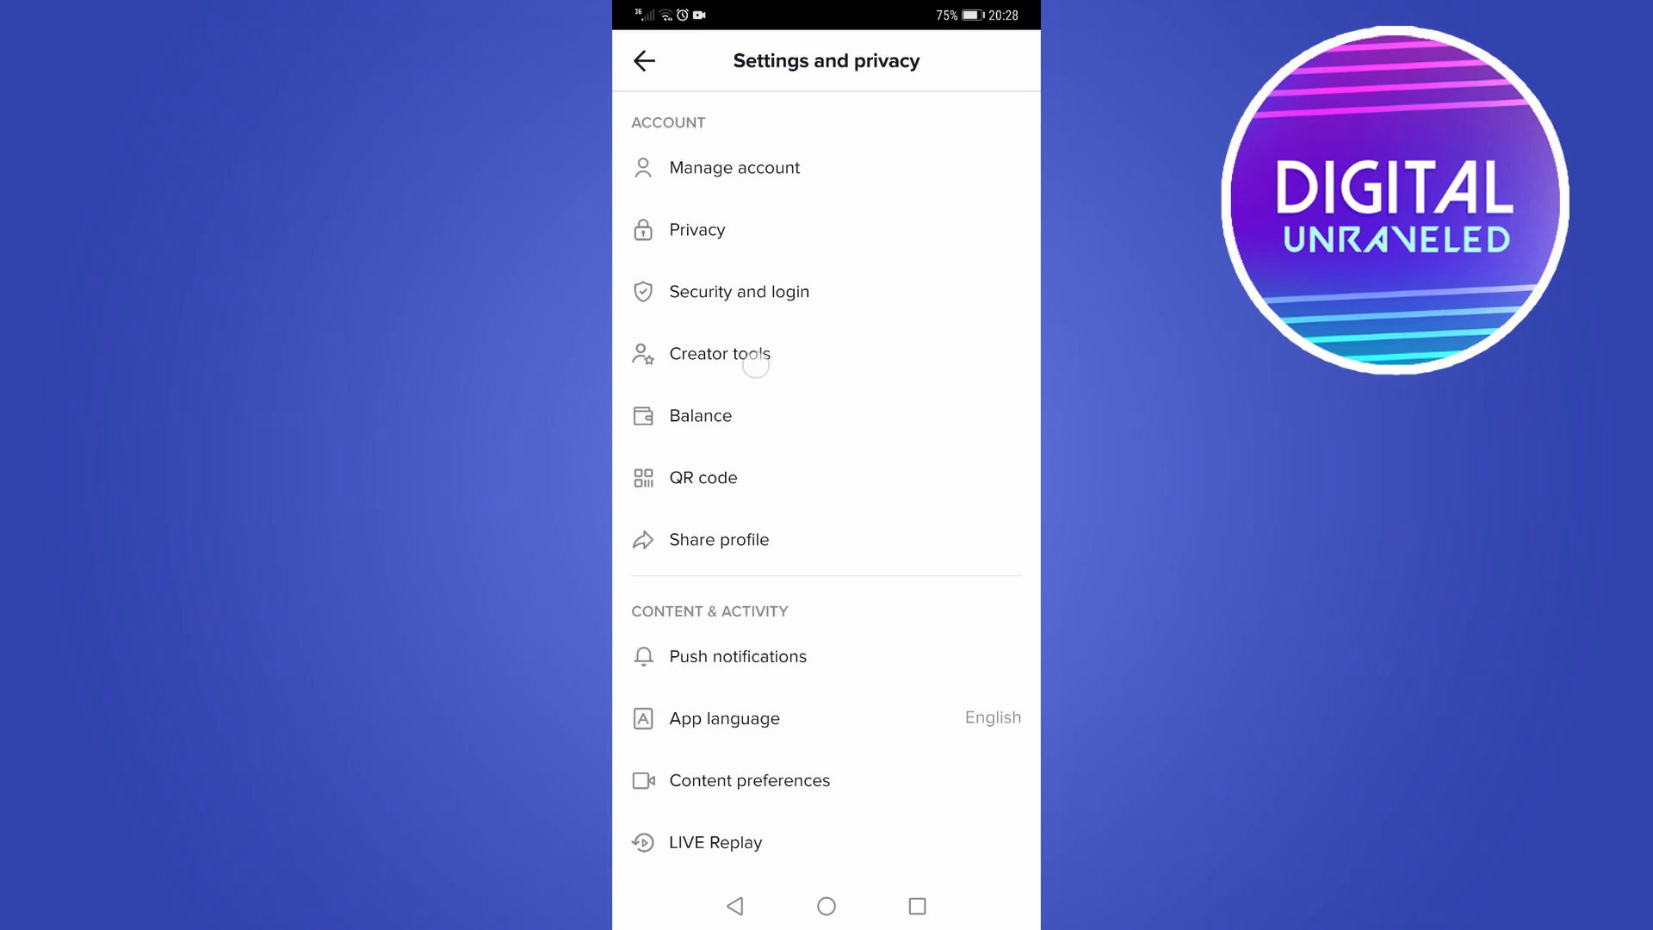
- Reopen Creator tools > Analytics to see 121 video views and 893 followers (7 days)
{"action": "left_click", "coordinate": [755, 354]}
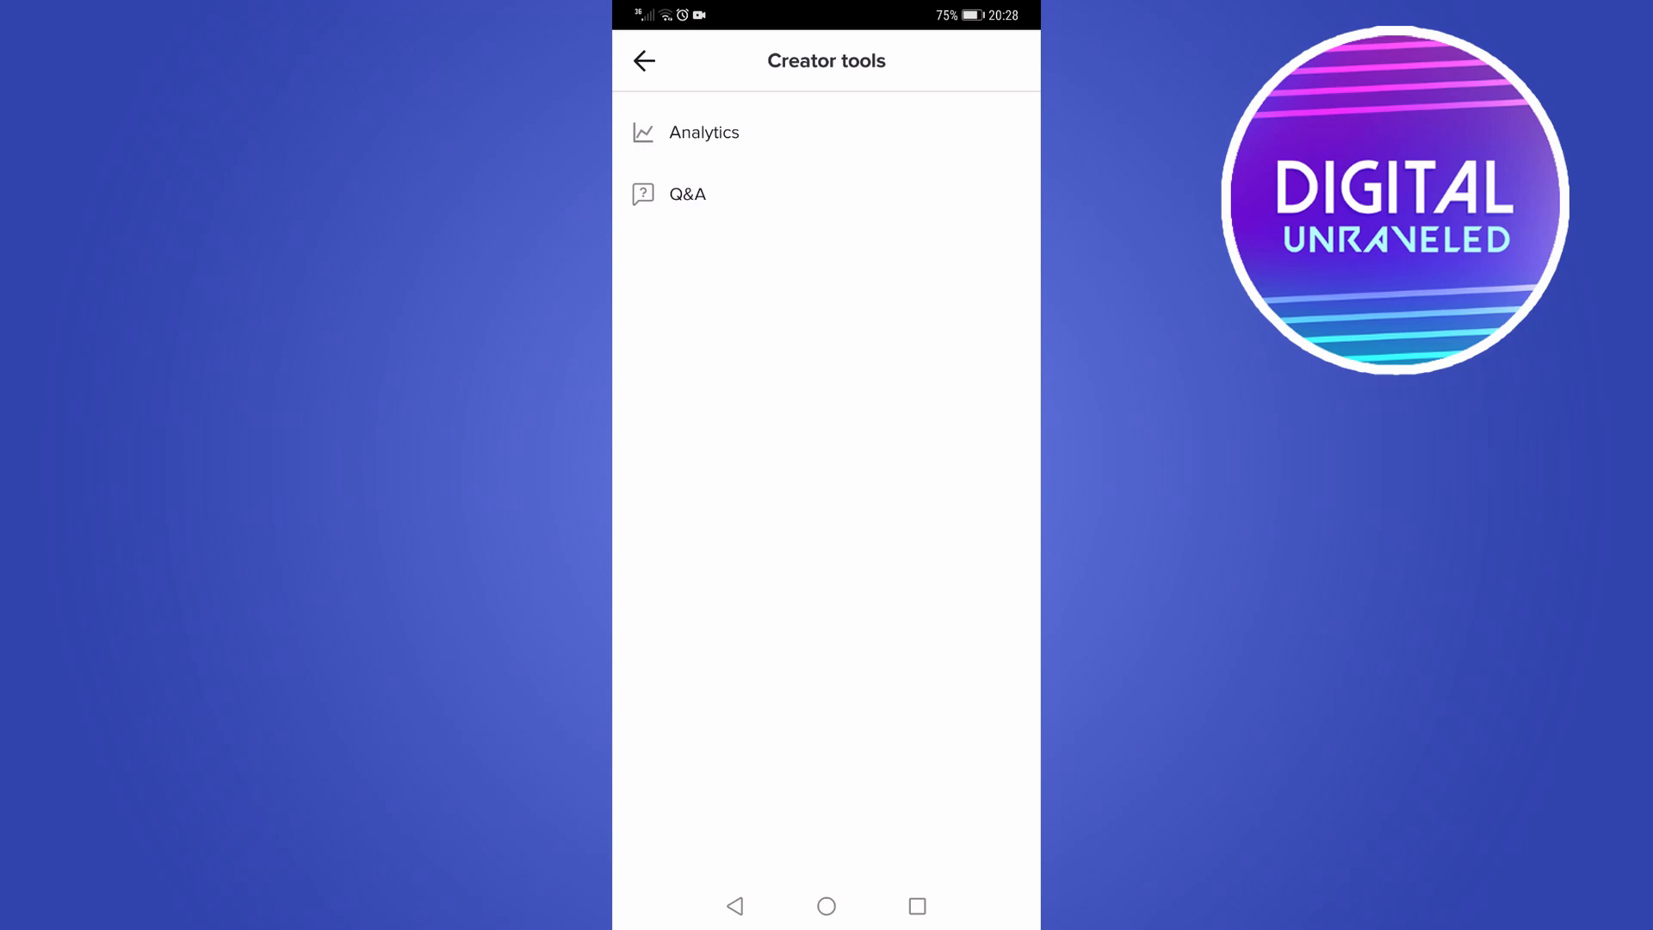
{"action": "left_click", "coordinate": [742, 134]}
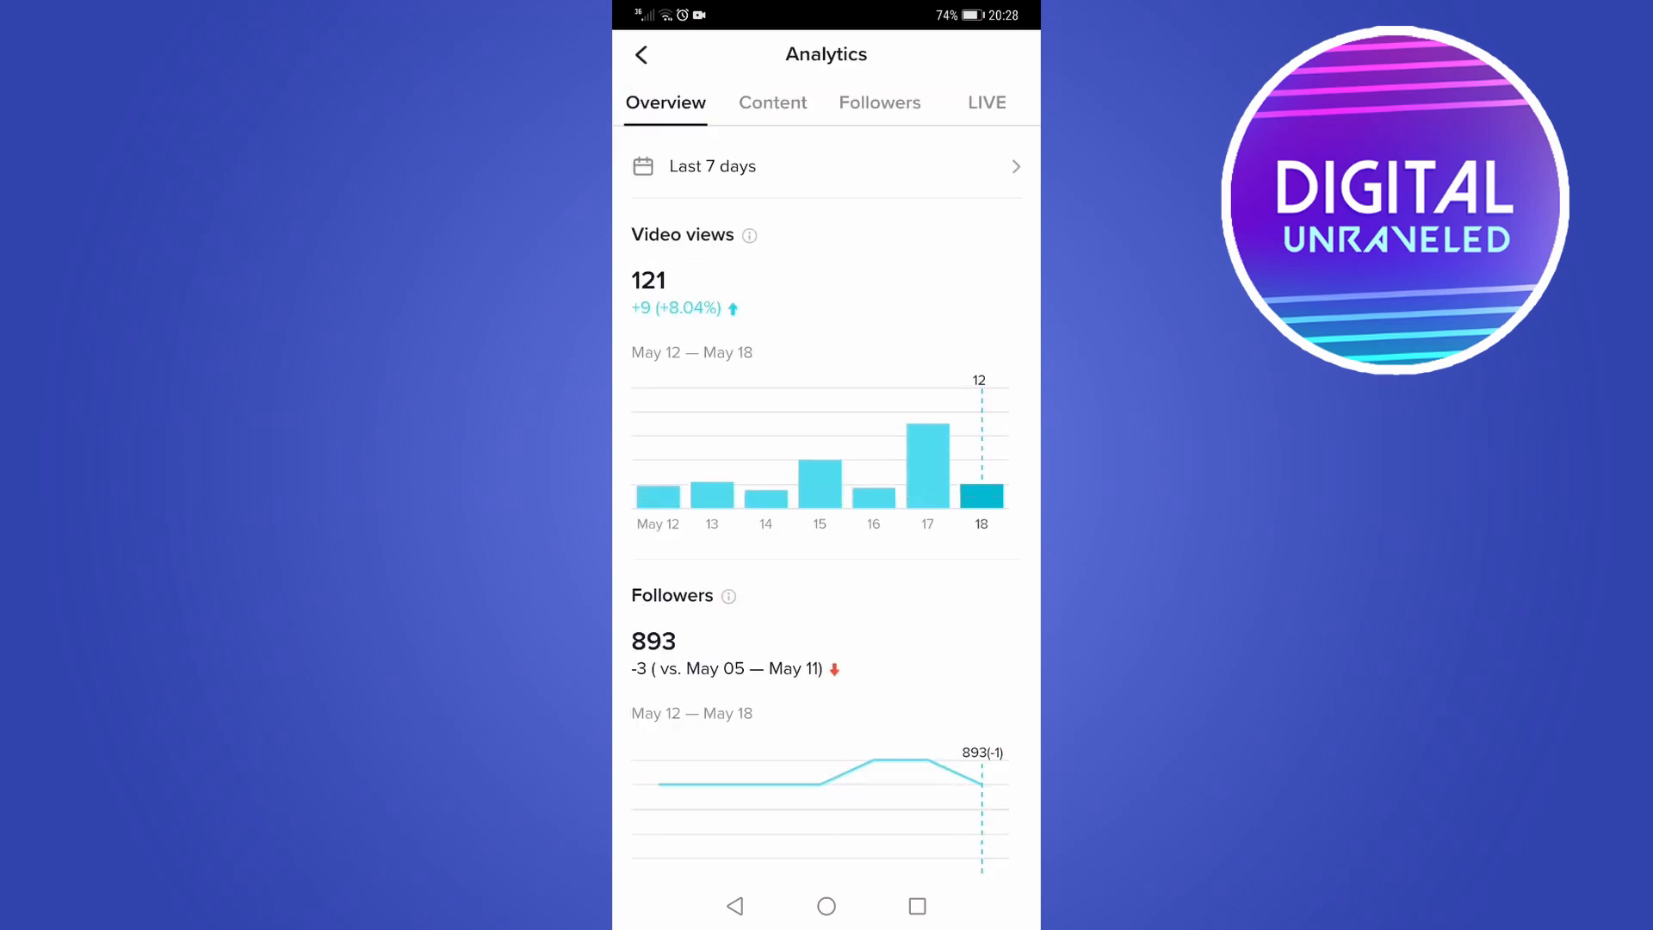